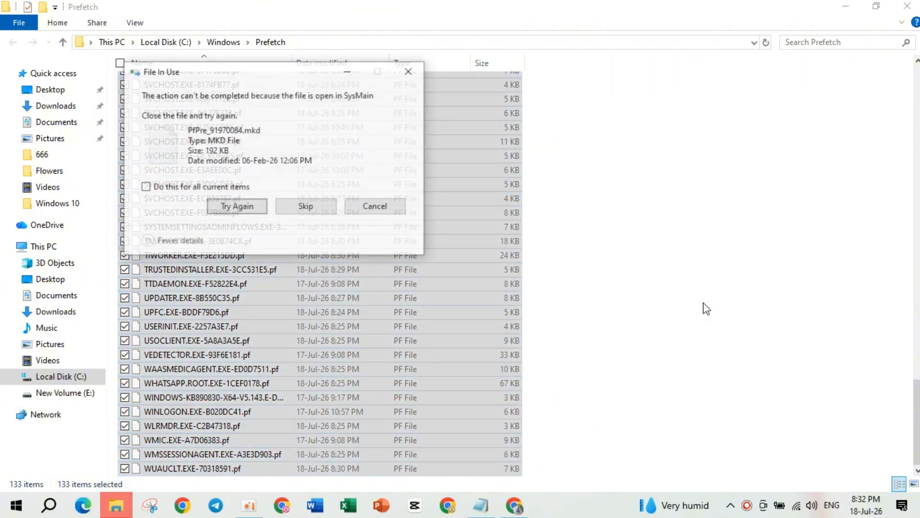
# Step: Skip all files in use while deleting the contents of the Prefetch folder
pyautogui.click(143, 186)
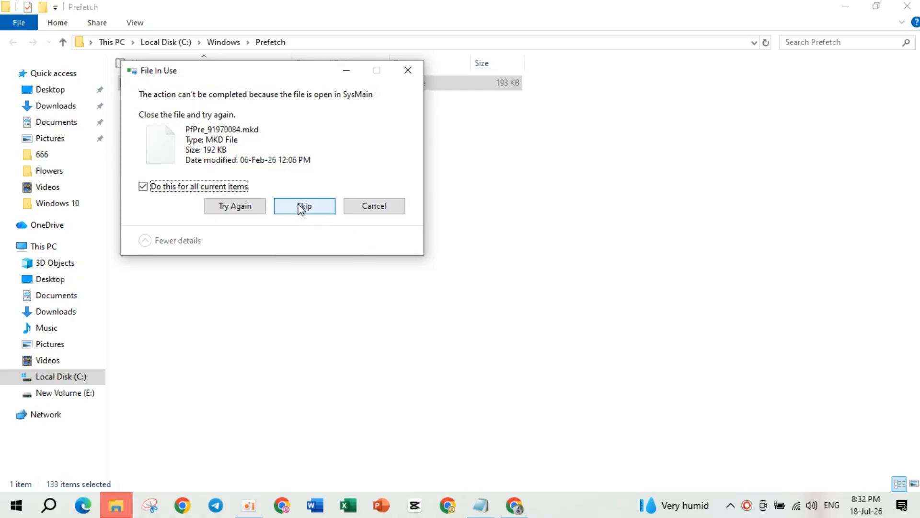
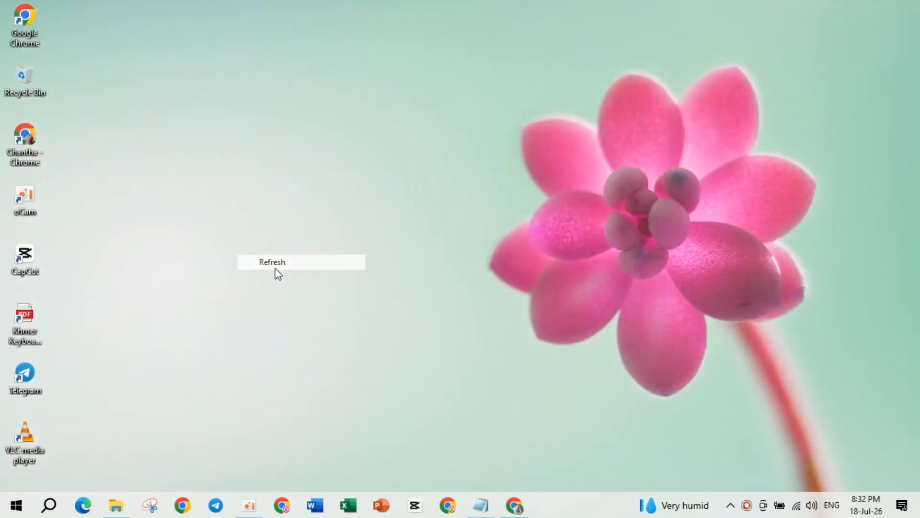
# Step: Open the user's Temp folder by running the %temp% command
pyautogui.rightClick(17, 507)
pyautogui.click(51, 440)
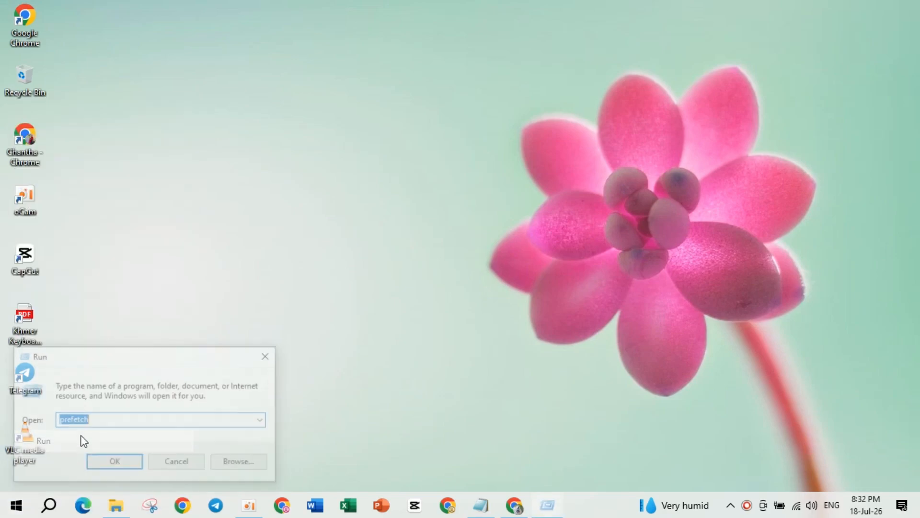
pyautogui.click(264, 420)
pyautogui.click(94, 454)
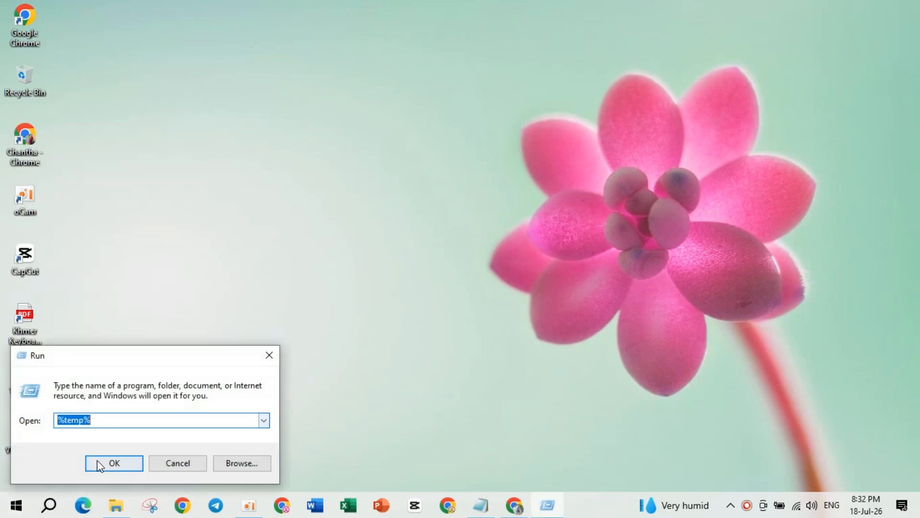
pyautogui.click(99, 463)
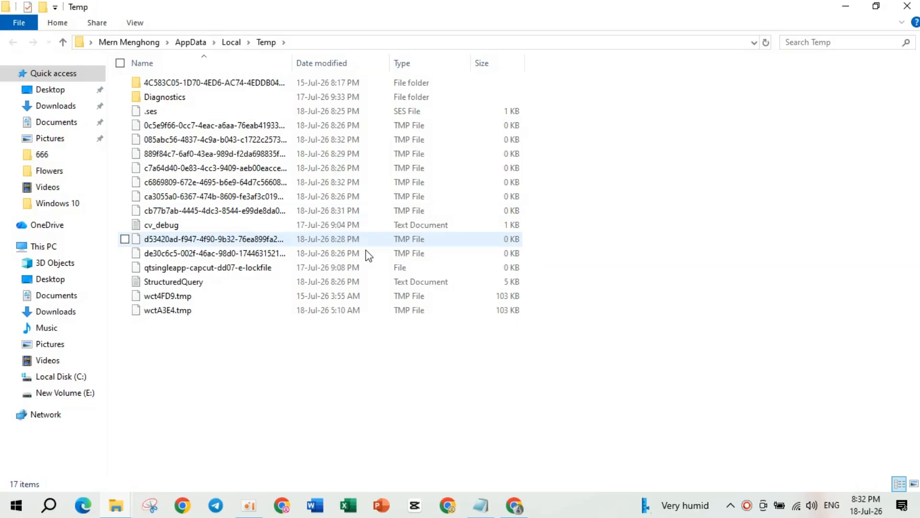
# Step: Permanently delete everything in the Temp folder, skipping all files in use, and close the folder window
pyautogui.moveTo(563, 376); pyautogui.dragTo(171, 82)
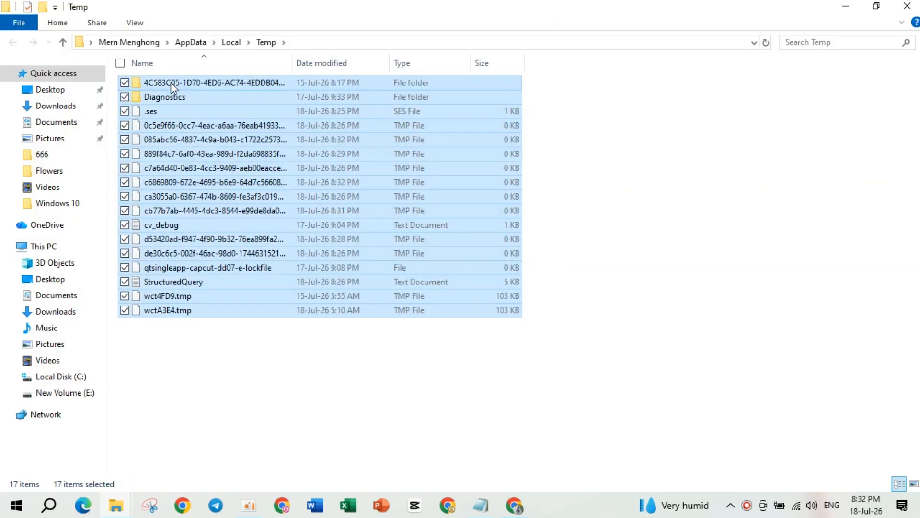
pyautogui.hotkey('shift', 'Delete')
pyautogui.press('Return')
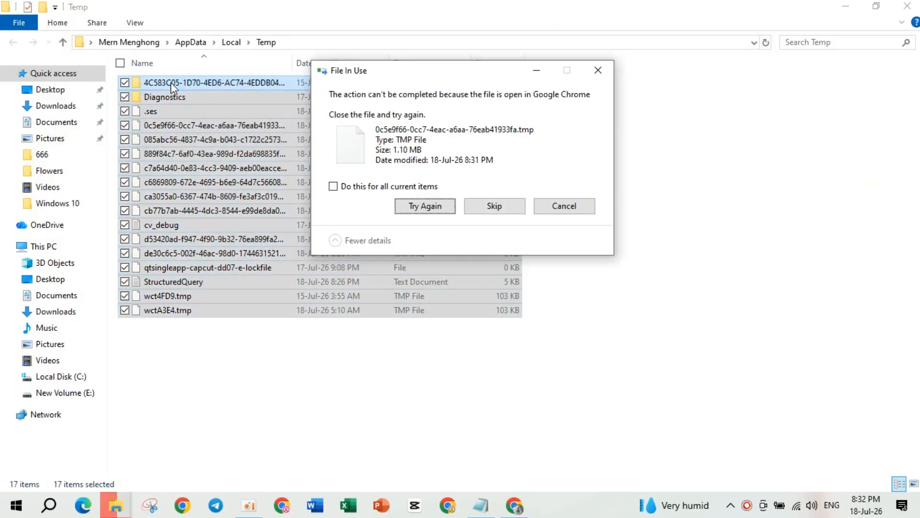
pyautogui.click(351, 187)
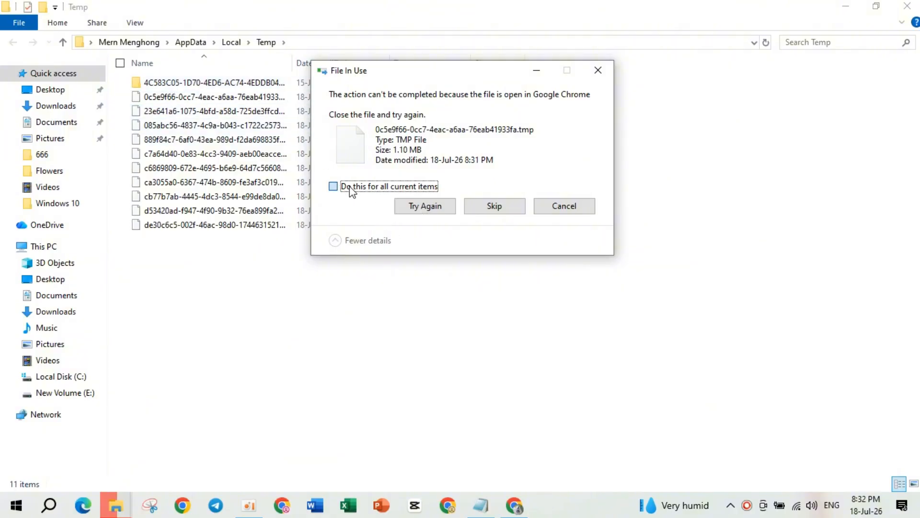
pyautogui.click(351, 188)
pyautogui.click(491, 205)
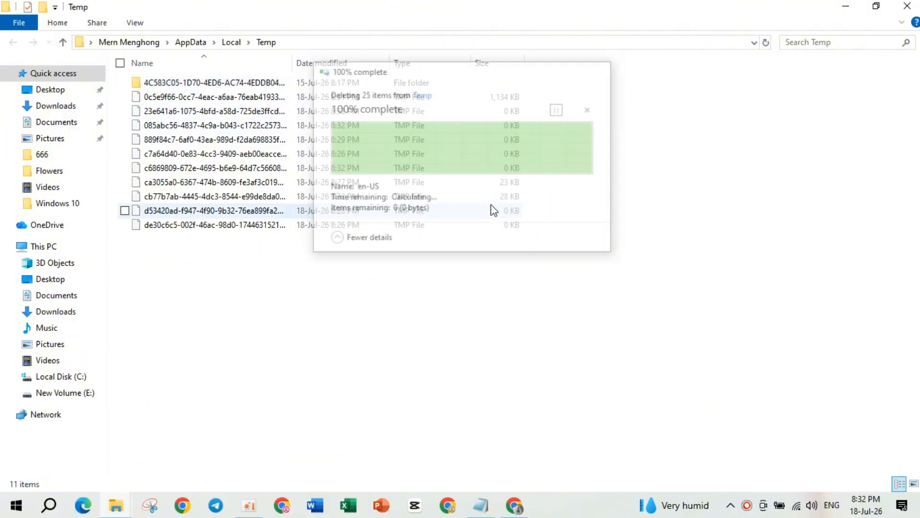
pyautogui.click(911, 8)
# Step: Refresh the desktop four times
pyautogui.rightClick(416, 109)
pyautogui.click(465, 149)
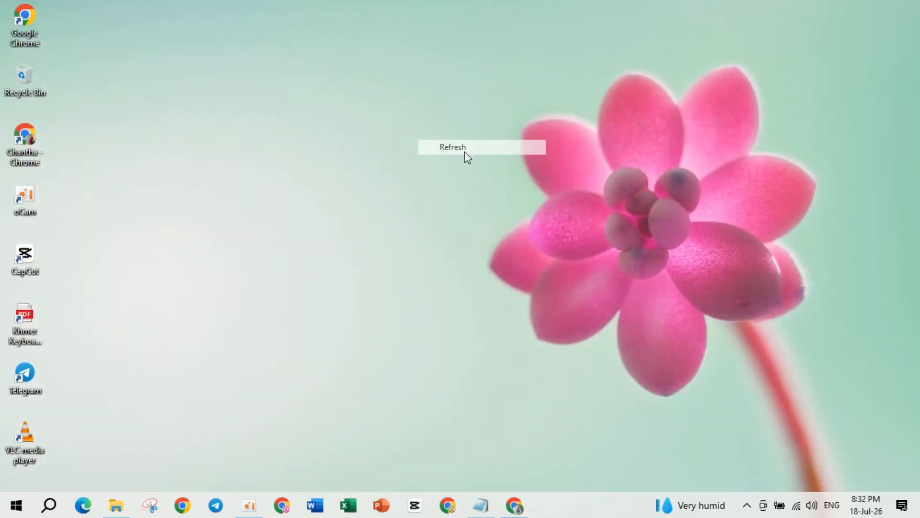
pyautogui.rightClick(254, 144)
pyautogui.click(305, 185)
pyautogui.rightClick(281, 171)
pyautogui.click(319, 206)
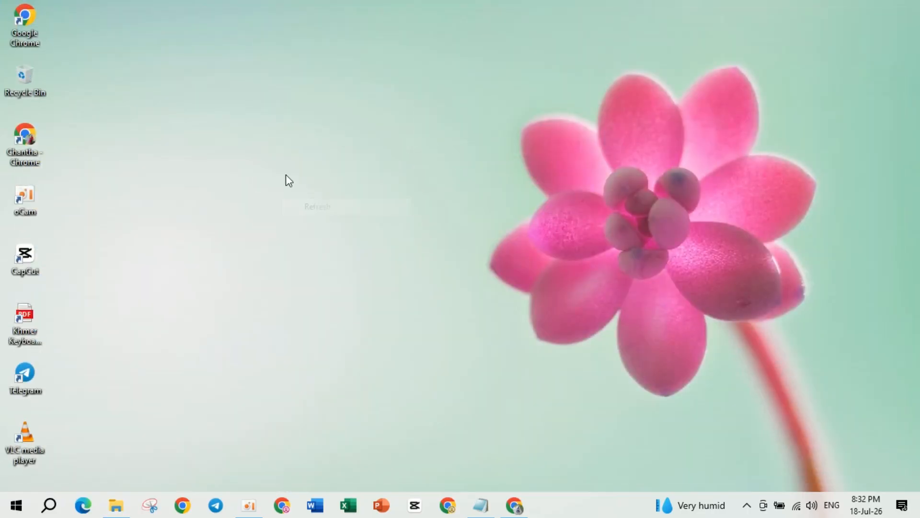
pyautogui.rightClick(238, 138)
pyautogui.click(273, 185)
# Step: Search for and open Control Panel, and set its view to Category
pyautogui.click(49, 506)
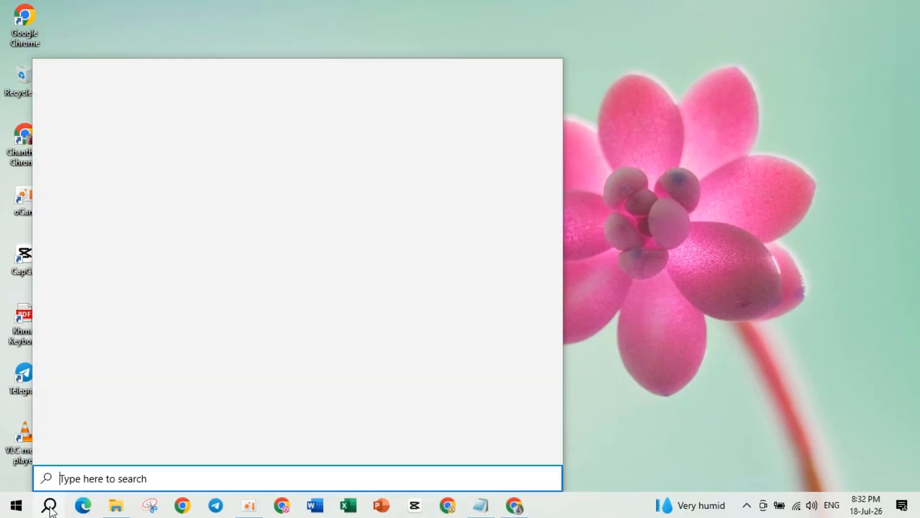
pyautogui.write('con')
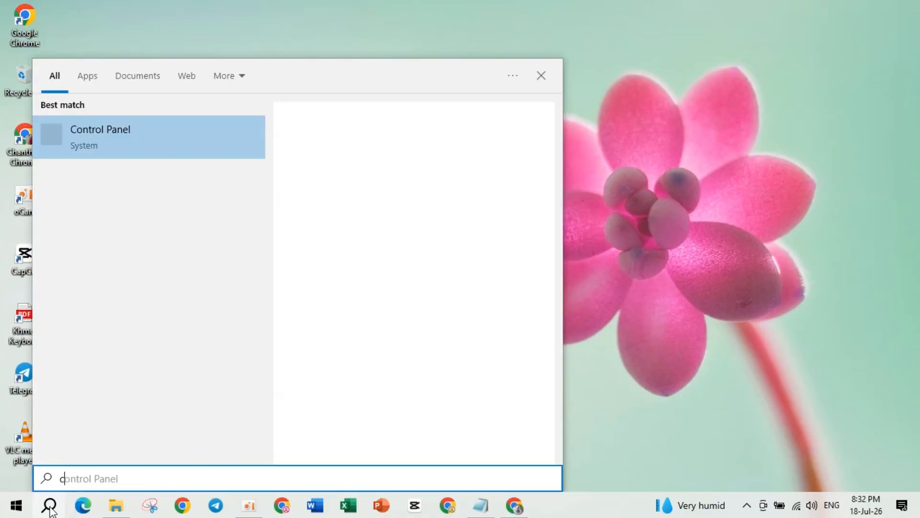
pyautogui.click(189, 147)
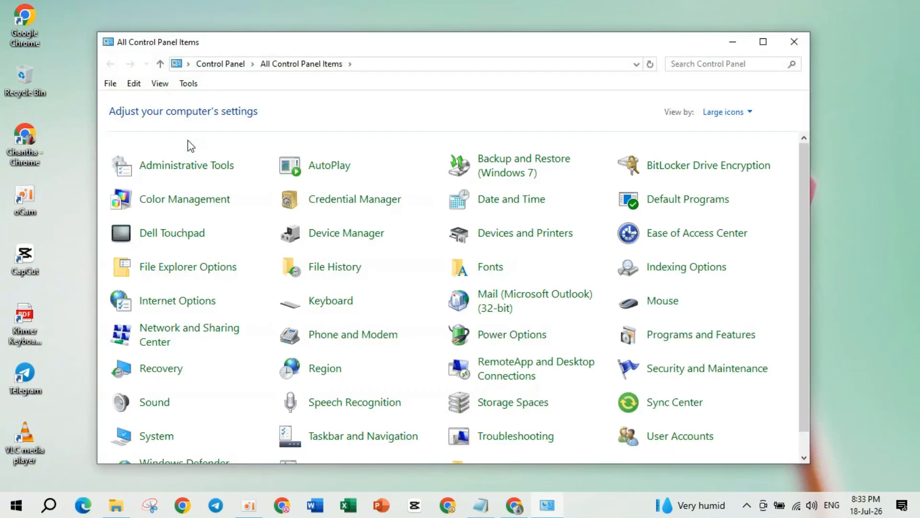
pyautogui.click(751, 113)
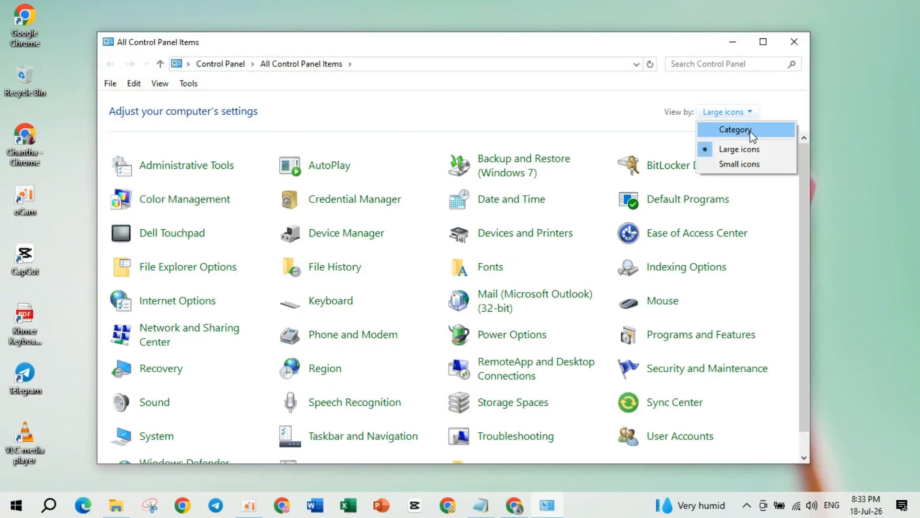
pyautogui.click(752, 135)
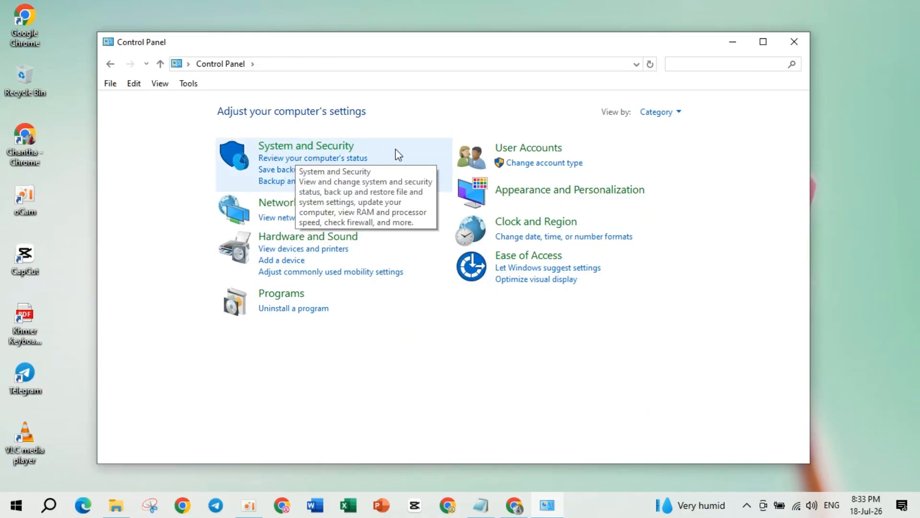
# Step: Open Administrative Tools under System and Security, narrow its window and move it partly off the Control Panel window
pyautogui.click(314, 148)
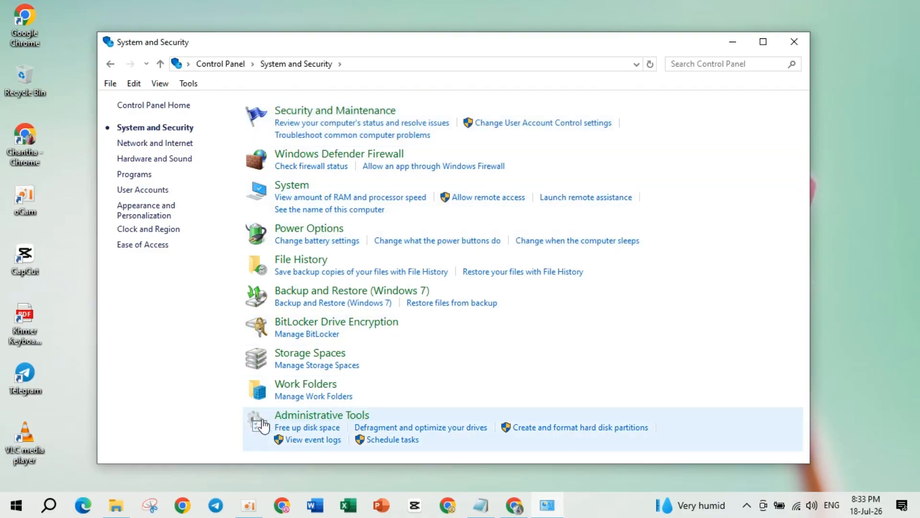
pyautogui.click(338, 415)
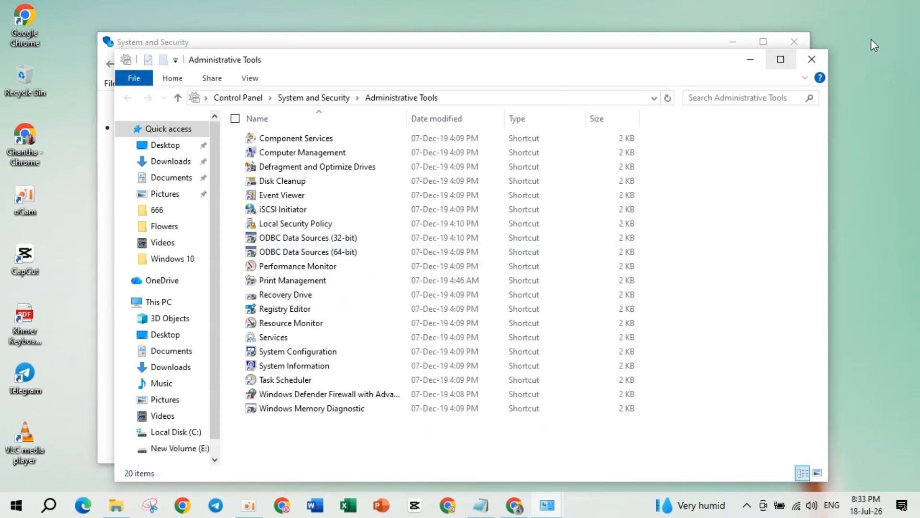
pyautogui.moveTo(828, 143); pyautogui.dragTo(697, 147)
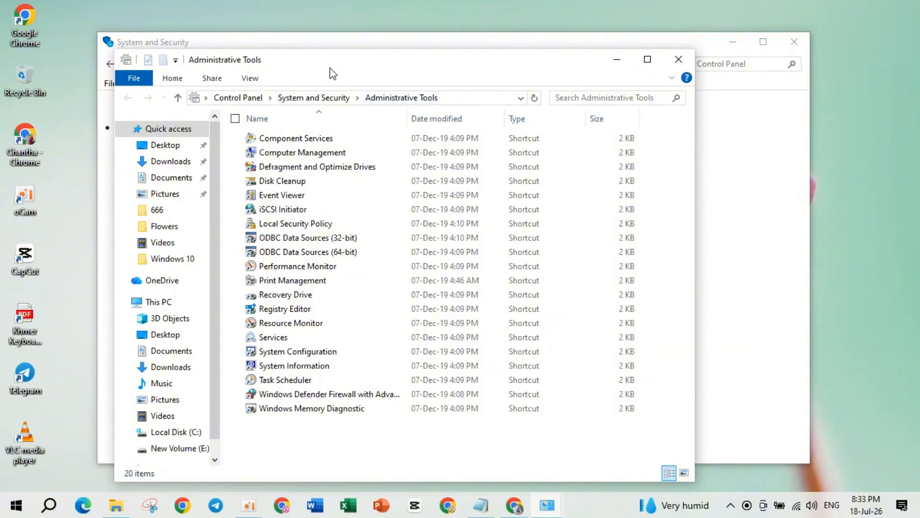
pyautogui.moveTo(333, 73); pyautogui.dragTo(557, 54)
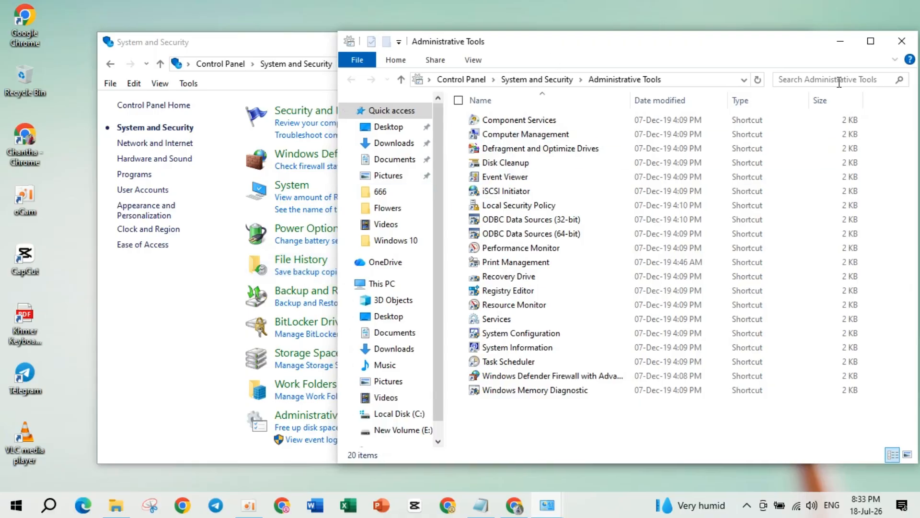
pyautogui.click(248, 505)
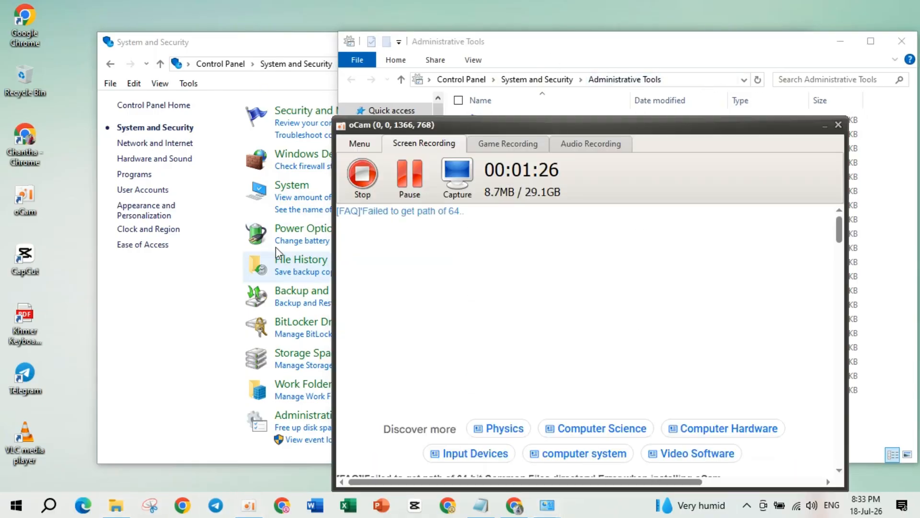
pyautogui.click(825, 126)
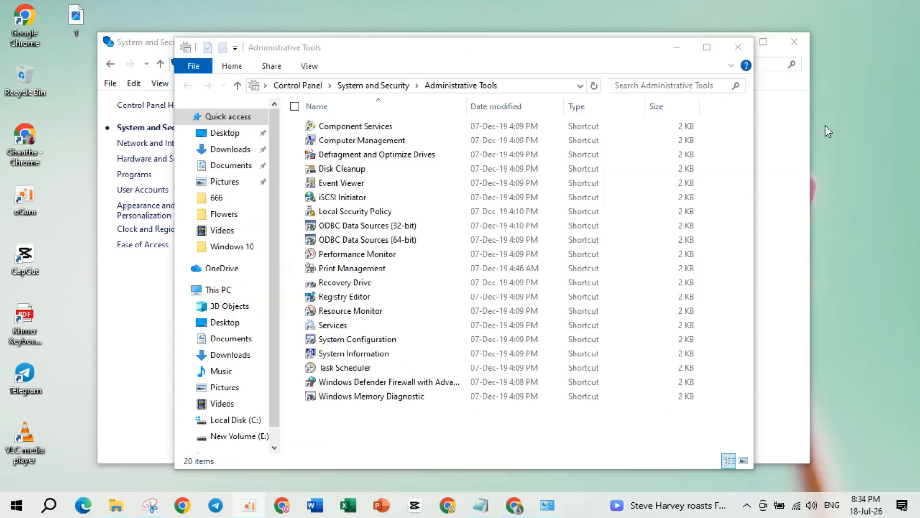
# Step: Open Services from Administrative Tools, move its window aside and widen the Name column to show full service names
pyautogui.click(334, 325)
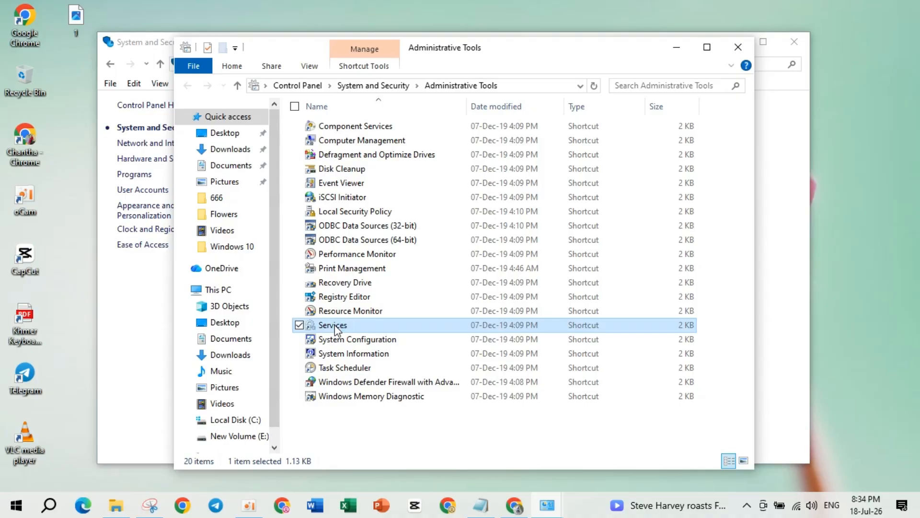
pyautogui.doubleClick(334, 325)
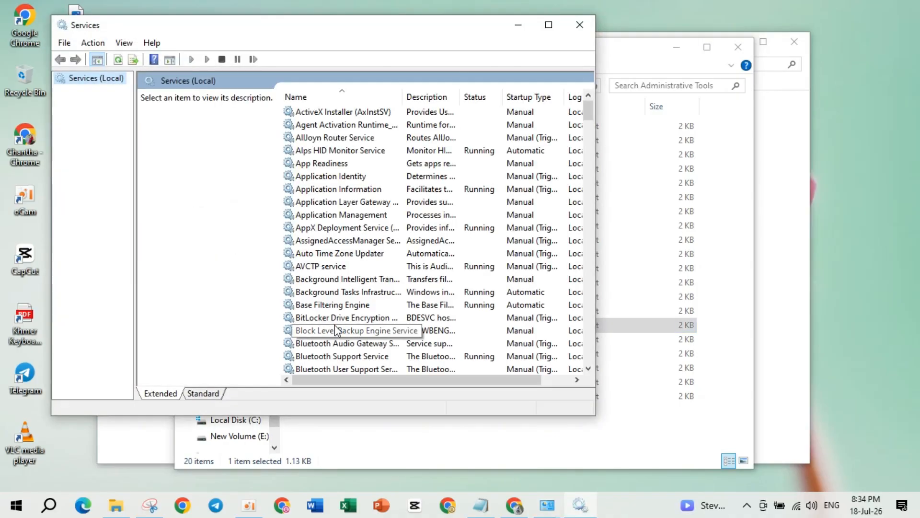
pyautogui.moveTo(270, 39); pyautogui.dragTo(532, 61)
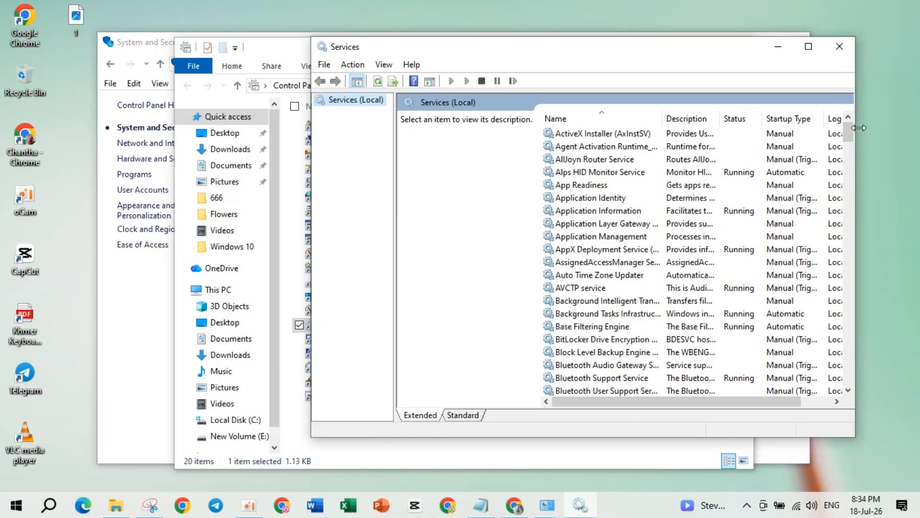
pyautogui.moveTo(847, 130); pyautogui.dragTo(847, 136)
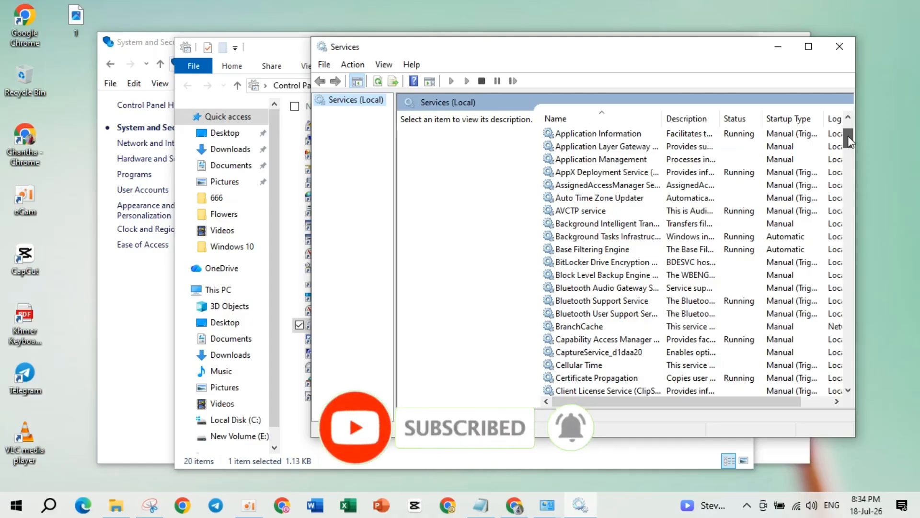
pyautogui.moveTo(664, 115); pyautogui.dragTo(691, 117)
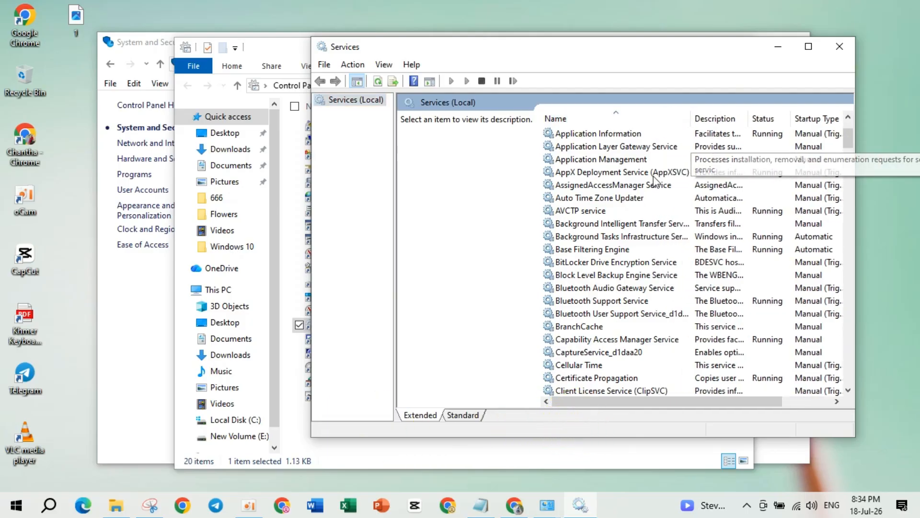
pyautogui.moveTo(843, 137); pyautogui.dragTo(842, 191)
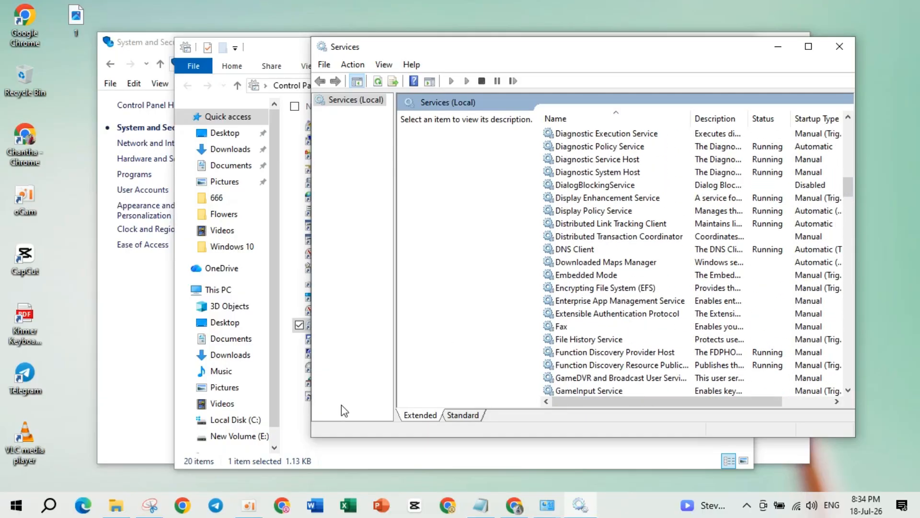
pyautogui.click(258, 513)
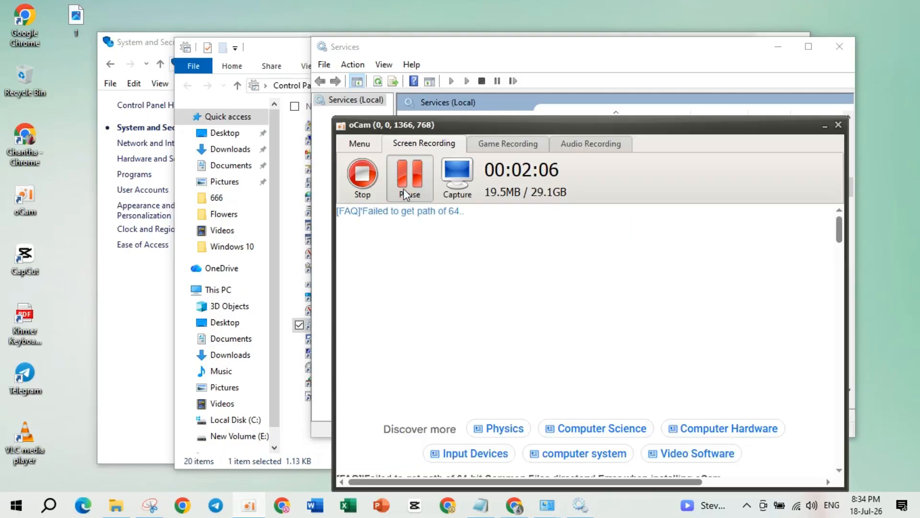
pyautogui.click(825, 125)
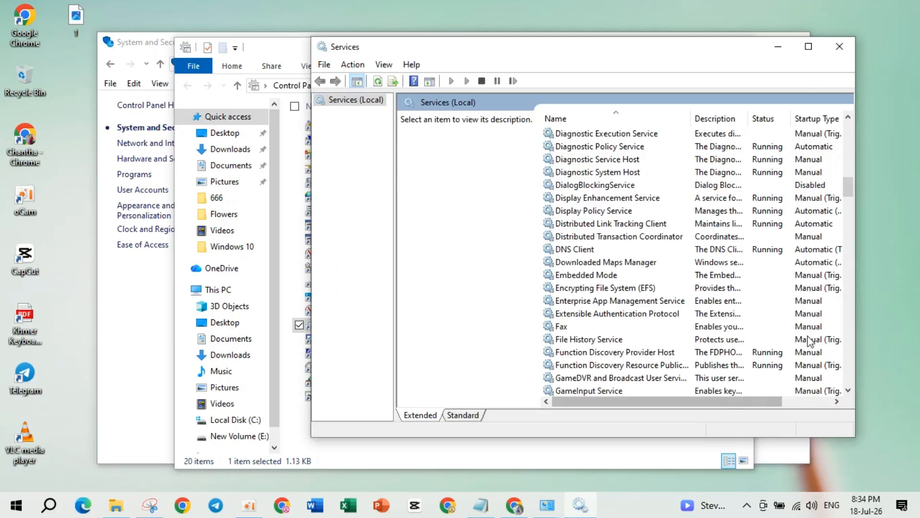
# Step: Open the properties of the Distributed Link Tracking Client service
pyautogui.moveTo(847, 191); pyautogui.dragTo(822, 186)
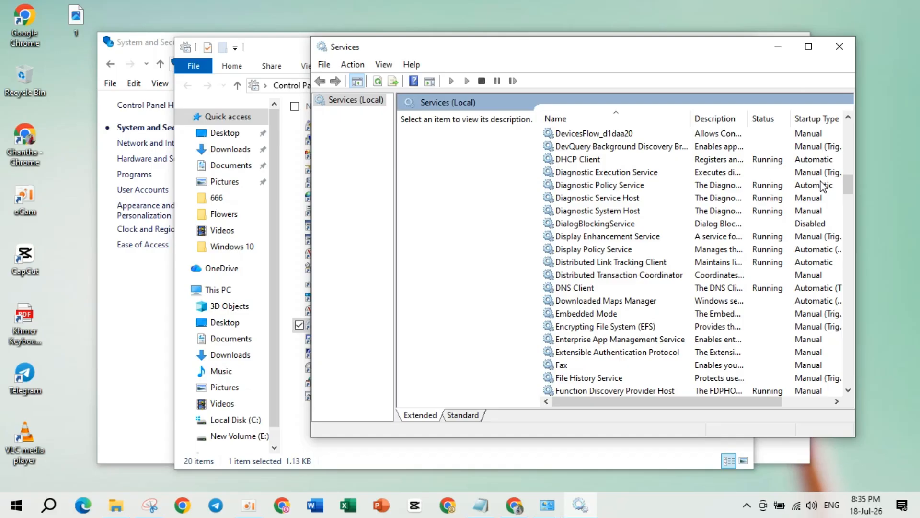
pyautogui.click(647, 263)
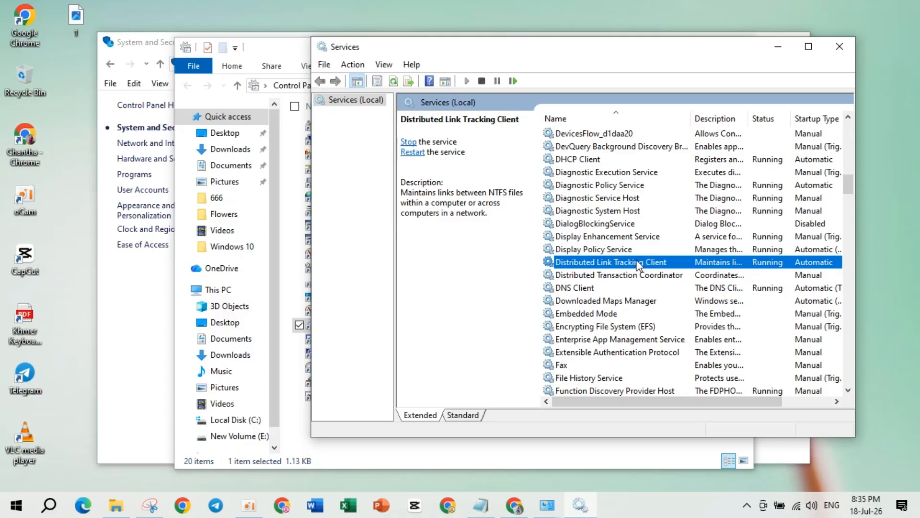
pyautogui.doubleClick(639, 265)
pyautogui.click(706, 89)
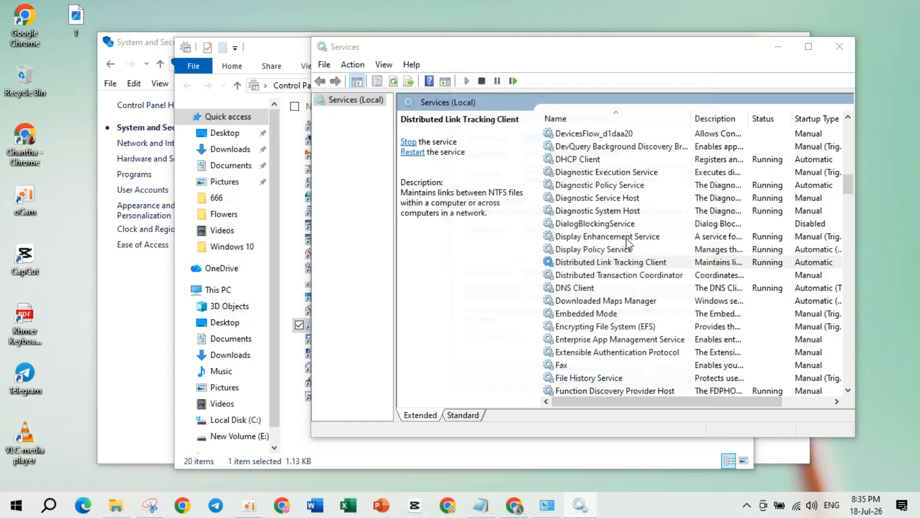
pyautogui.rightClick(587, 263)
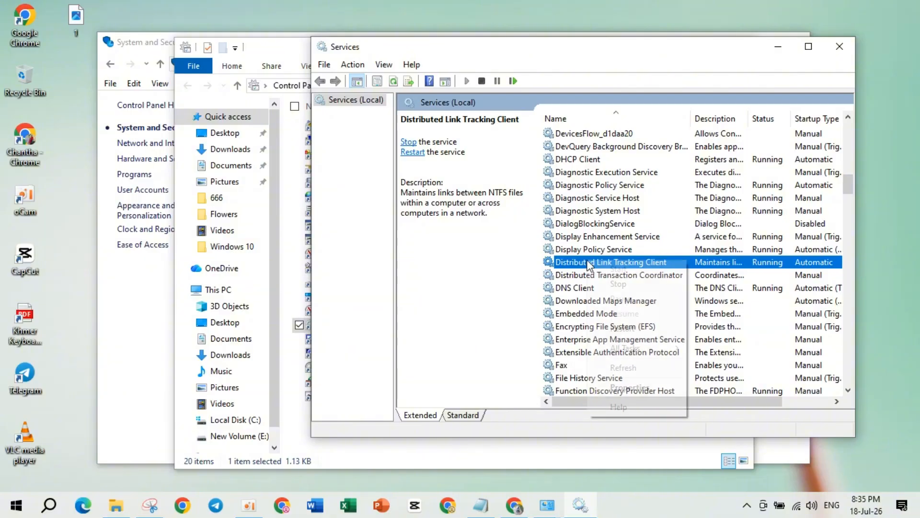
pyautogui.click(625, 388)
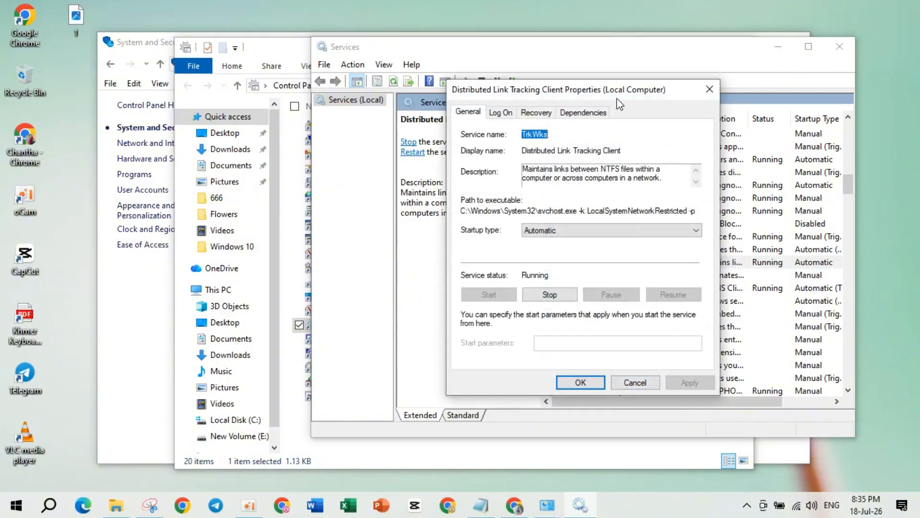
# Step: Move the Distributed Link Tracking Client properties aside, choose Automatic as its startup type, and apply and confirm the setting
pyautogui.moveTo(642, 93); pyautogui.dragTo(311, 100)
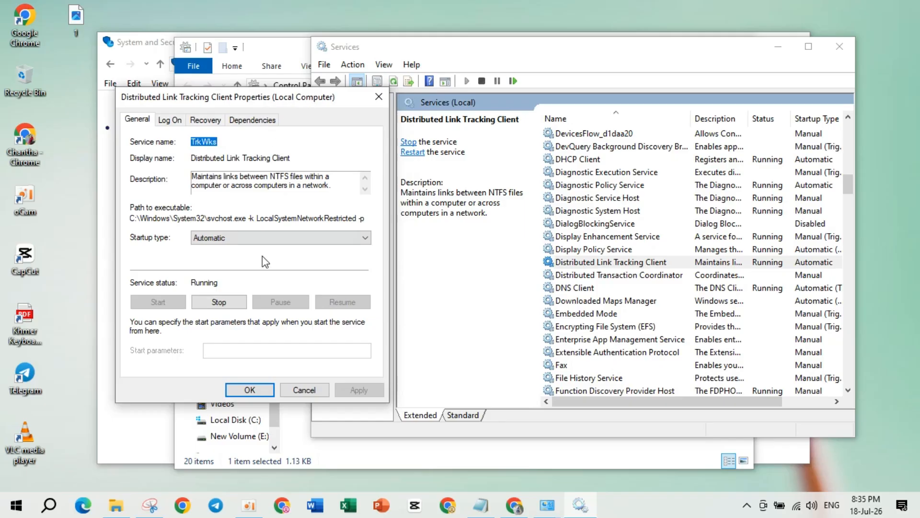
pyautogui.click(364, 238)
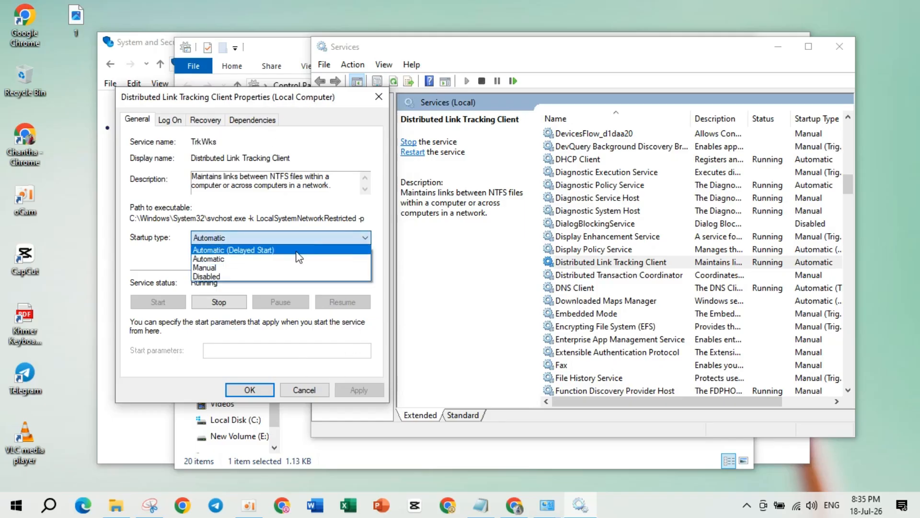
pyautogui.click(235, 259)
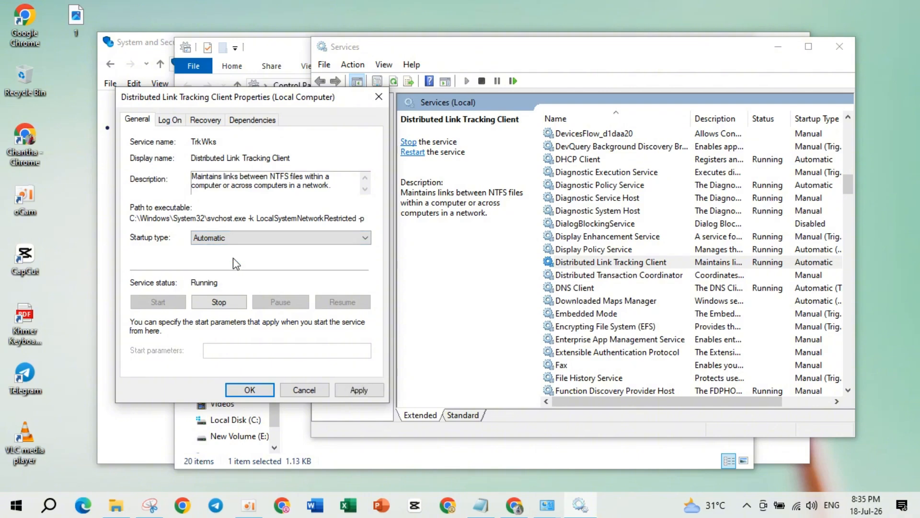
pyautogui.click(357, 391)
pyautogui.click(247, 389)
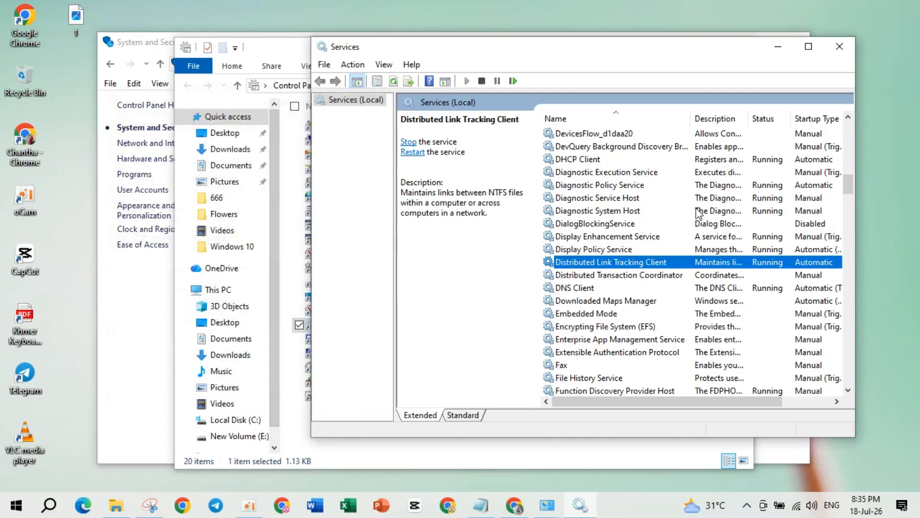
pyautogui.click(262, 510)
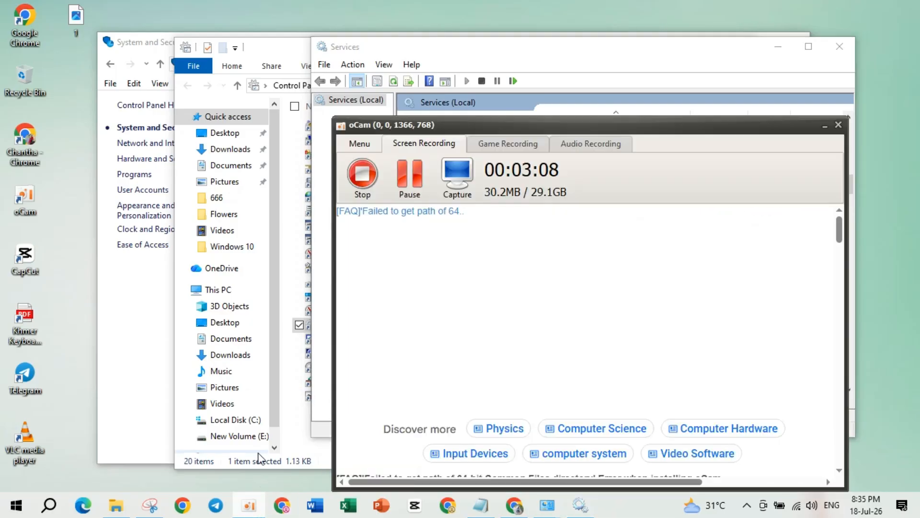
pyautogui.click(839, 127)
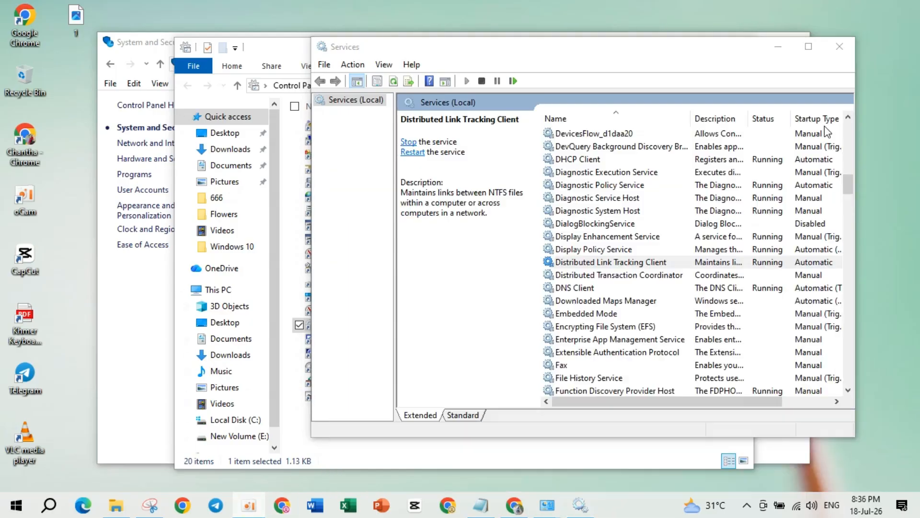
# Step: Minimize the Services window and close the Administrative Tools and System and Security windows
pyautogui.click(778, 49)
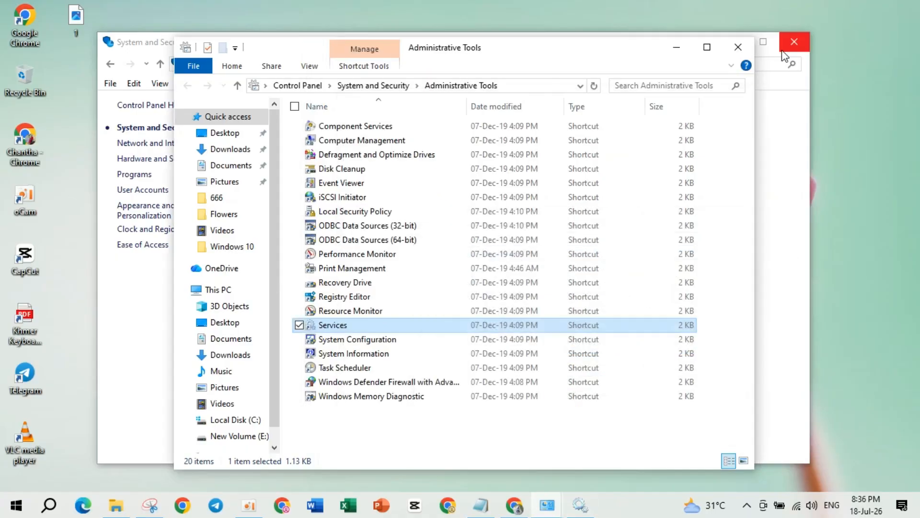
pyautogui.click(738, 47)
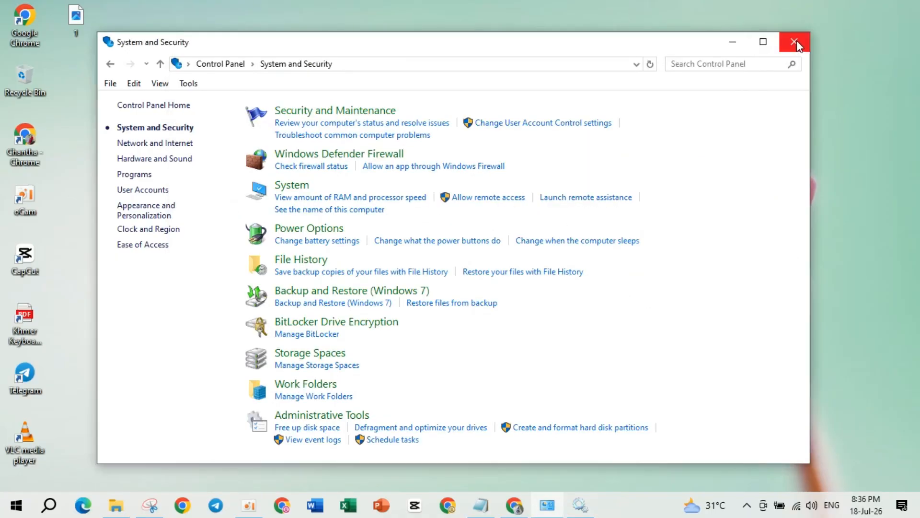
pyautogui.click(797, 41)
# Step: Refresh the desktop six times in a row
pyautogui.rightClick(362, 171)
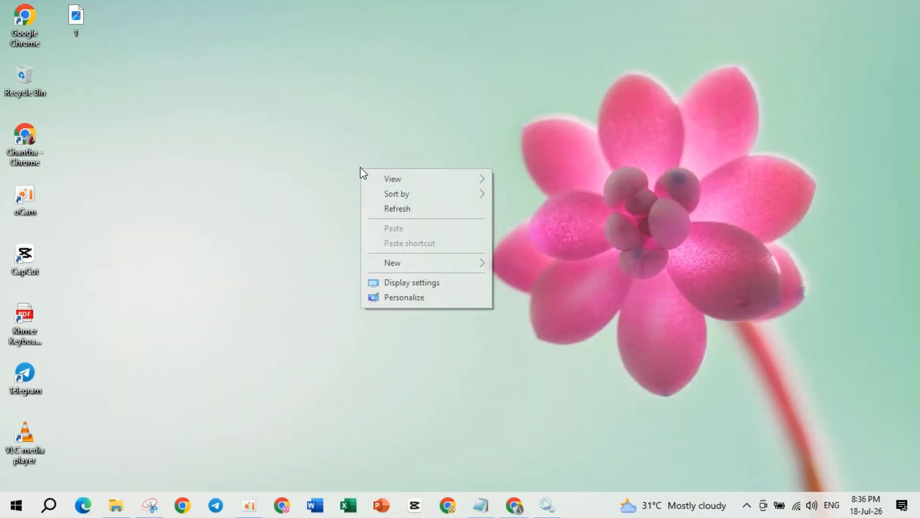
pyautogui.click(417, 211)
pyautogui.rightClick(325, 185)
pyautogui.click(361, 225)
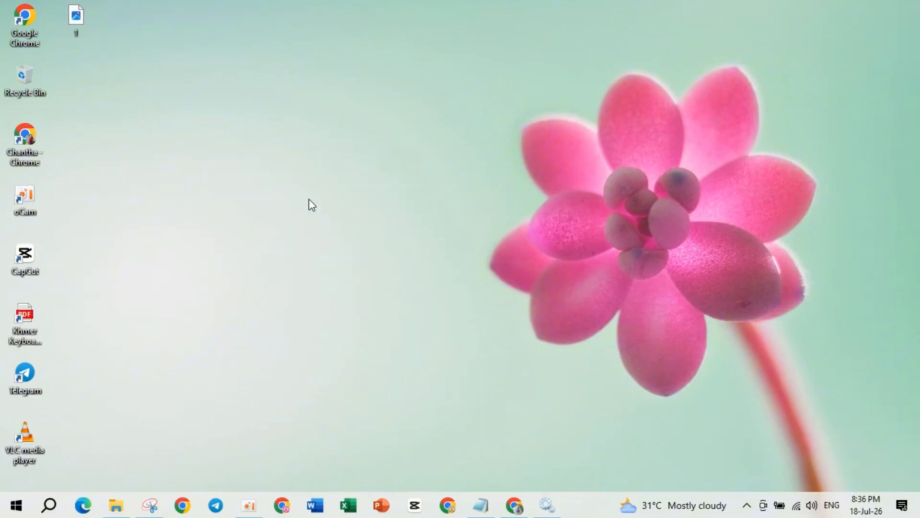
pyautogui.rightClick(309, 199)
pyautogui.click(361, 239)
pyautogui.rightClick(326, 217)
pyautogui.click(350, 262)
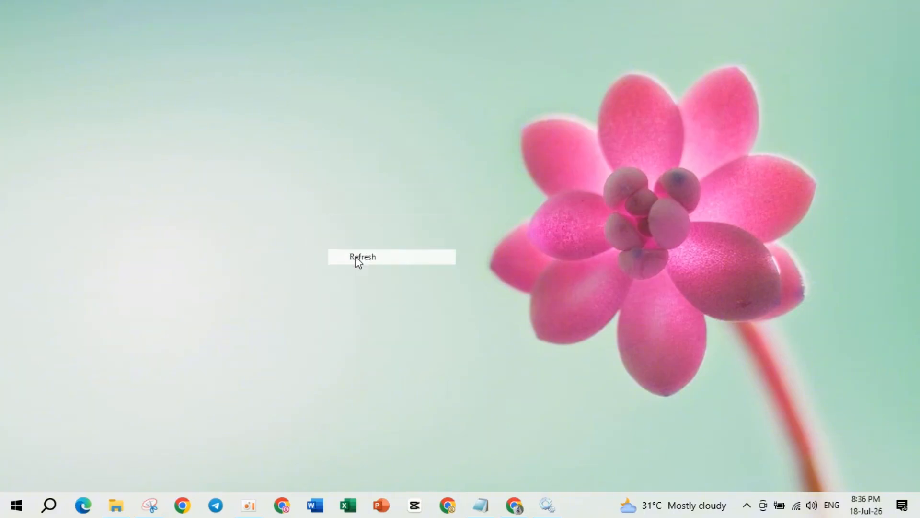
pyautogui.rightClick(274, 206)
pyautogui.click(320, 248)
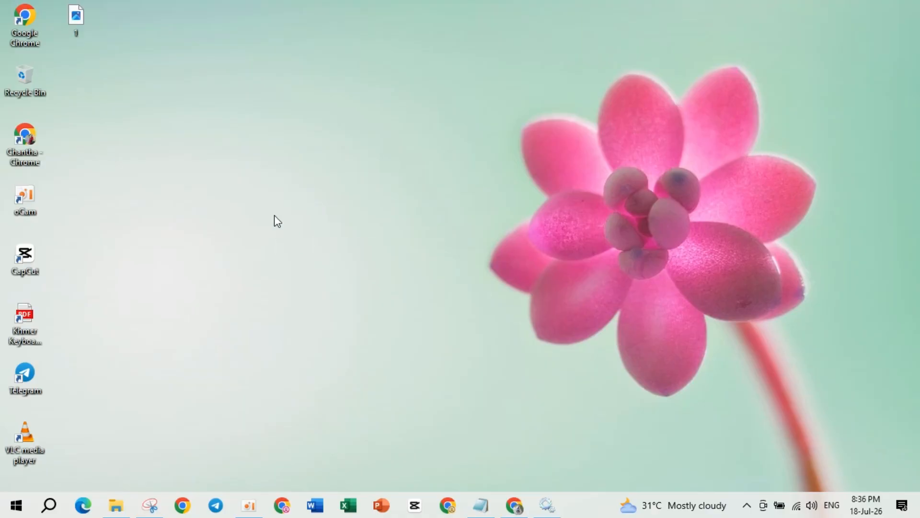
pyautogui.rightClick(274, 215)
pyautogui.click(325, 257)
# Step: Look at the shut down, sign out and restart options, and dismiss them without choosing one
pyautogui.rightClick(15, 507)
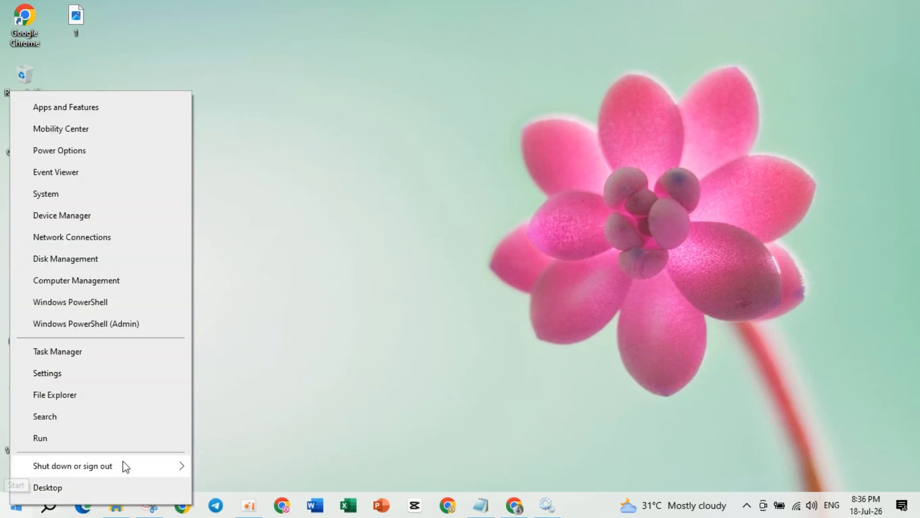
pyautogui.moveTo(139, 466)
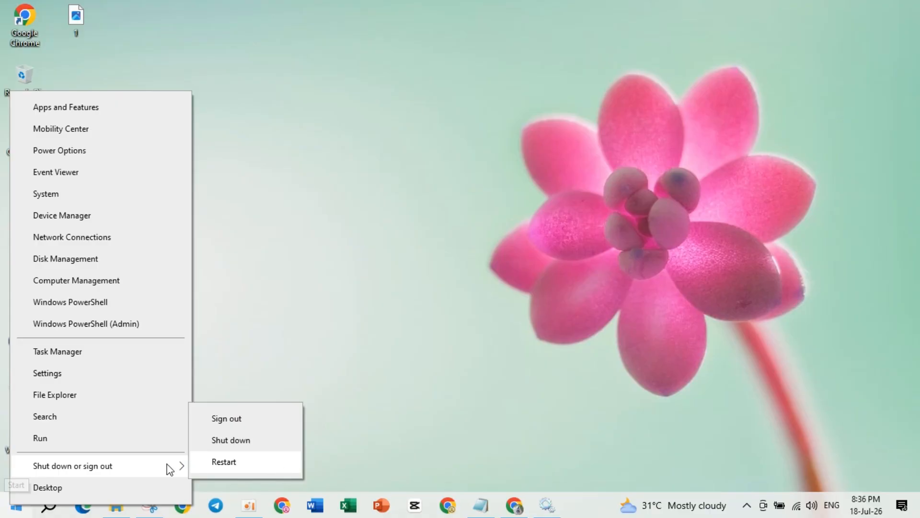
pyautogui.click(511, 362)
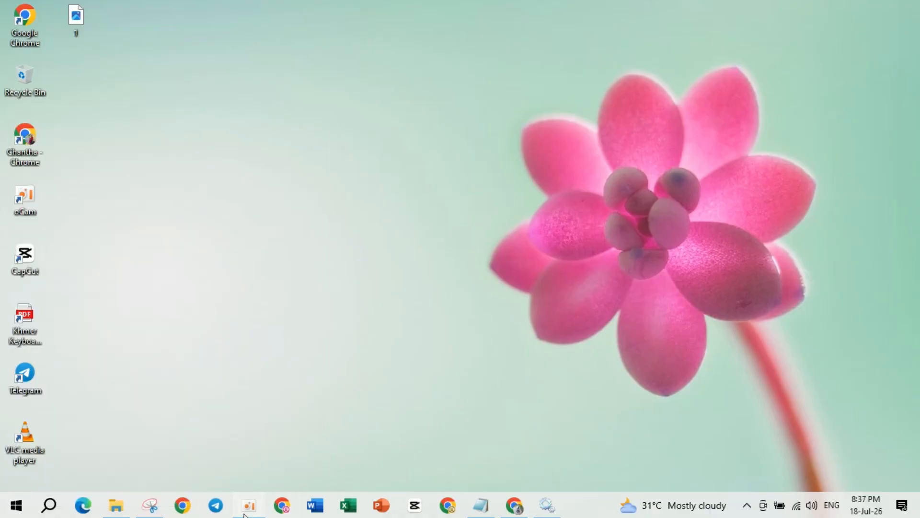